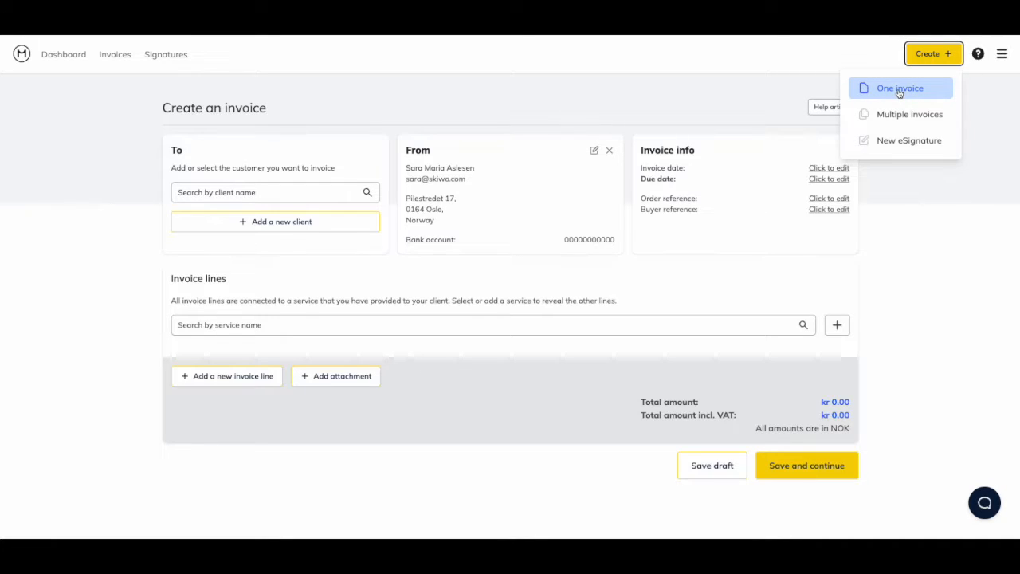
Step: Select TIKKTALK AS as the client to invoice on the new invoice
click(743, 100)
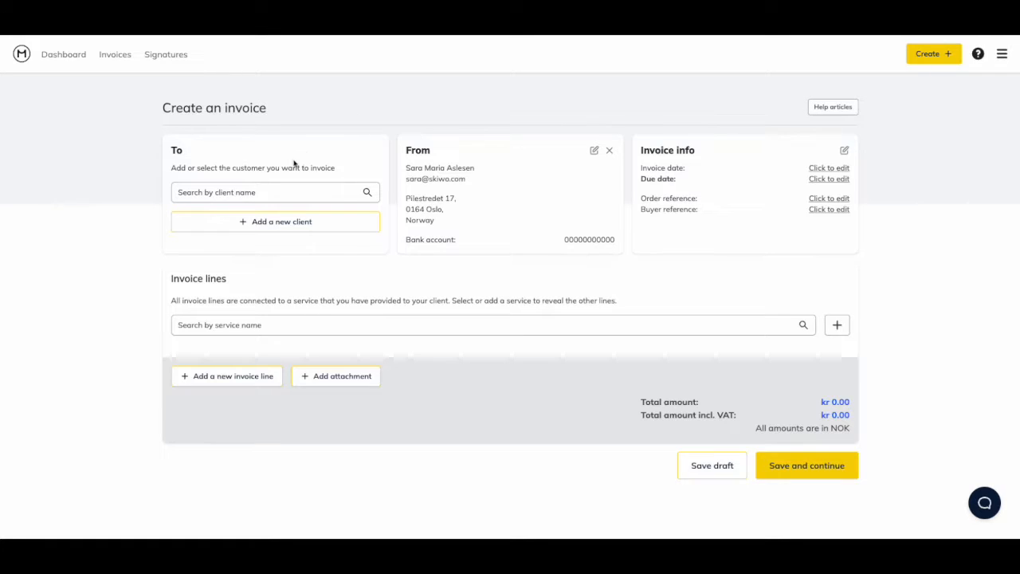
click(254, 196)
click(214, 255)
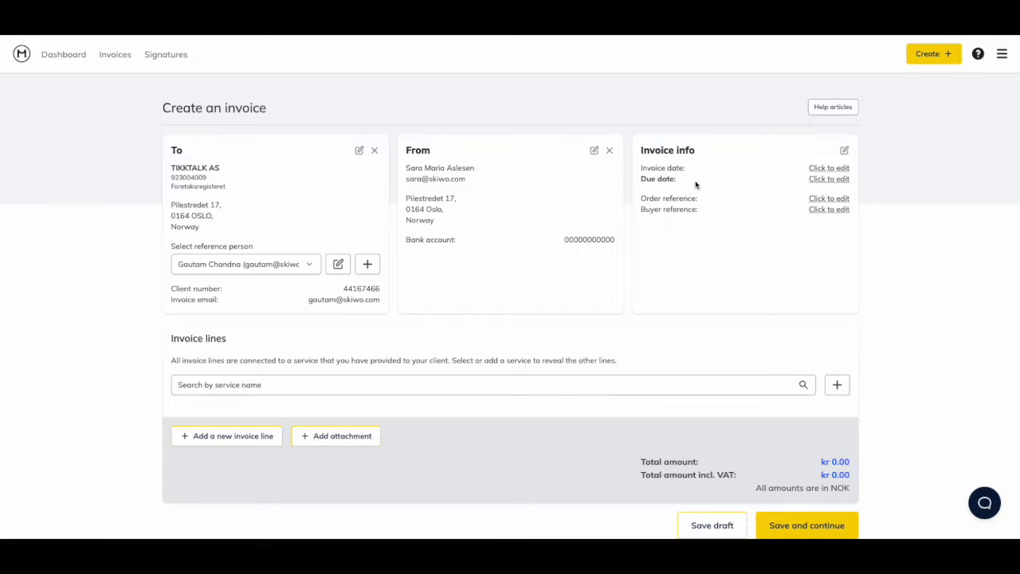
Step: Set the invoice date to 21.03.2022 and the due date to 04.04.2022 in the invoice information
click(829, 168)
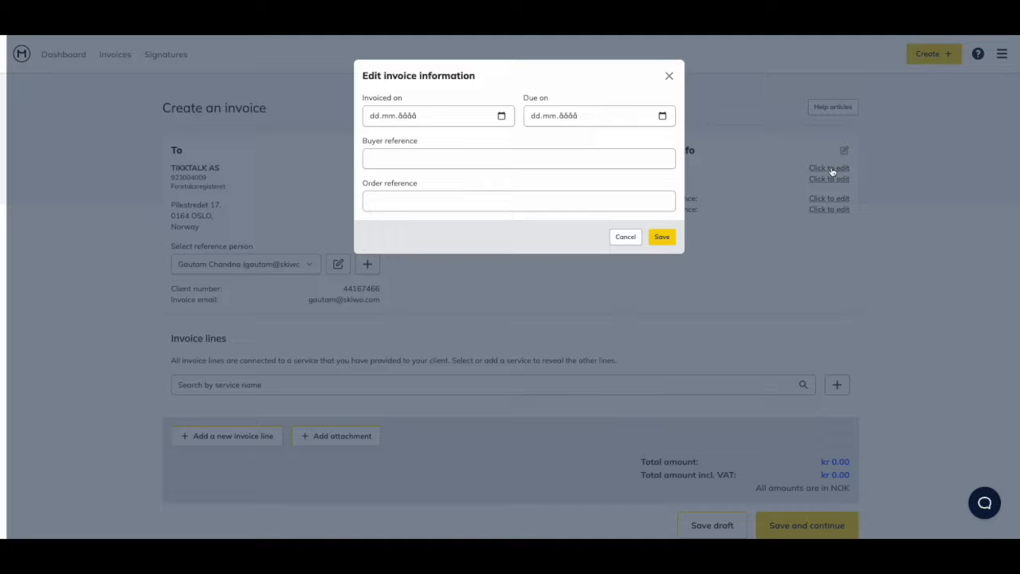
click(502, 117)
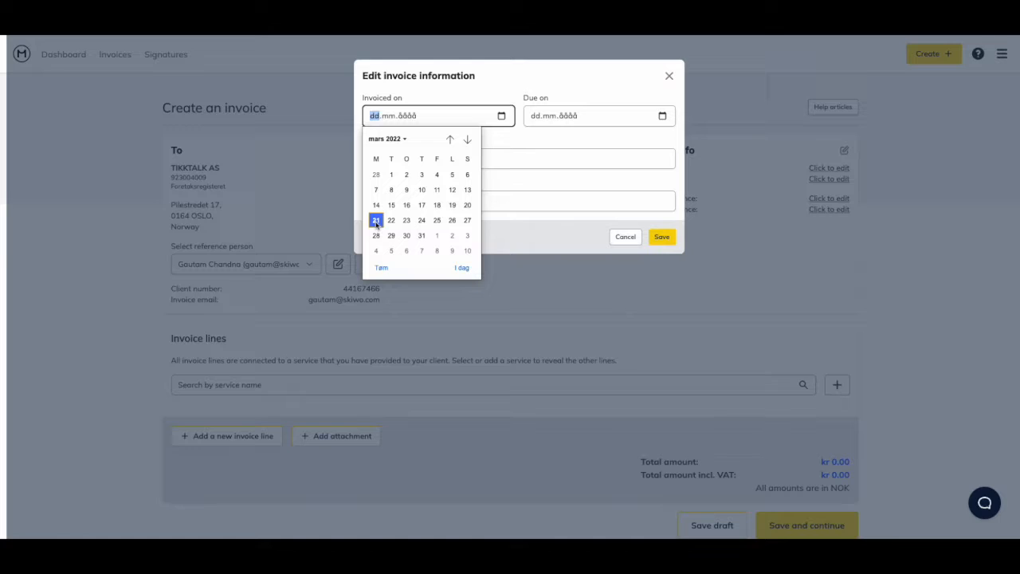
click(377, 220)
click(663, 116)
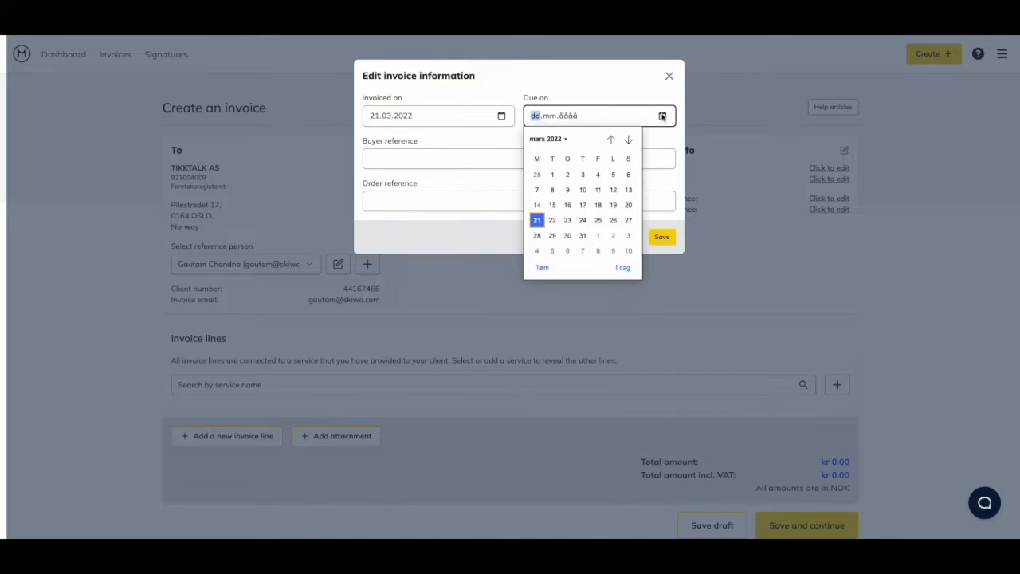
click(537, 252)
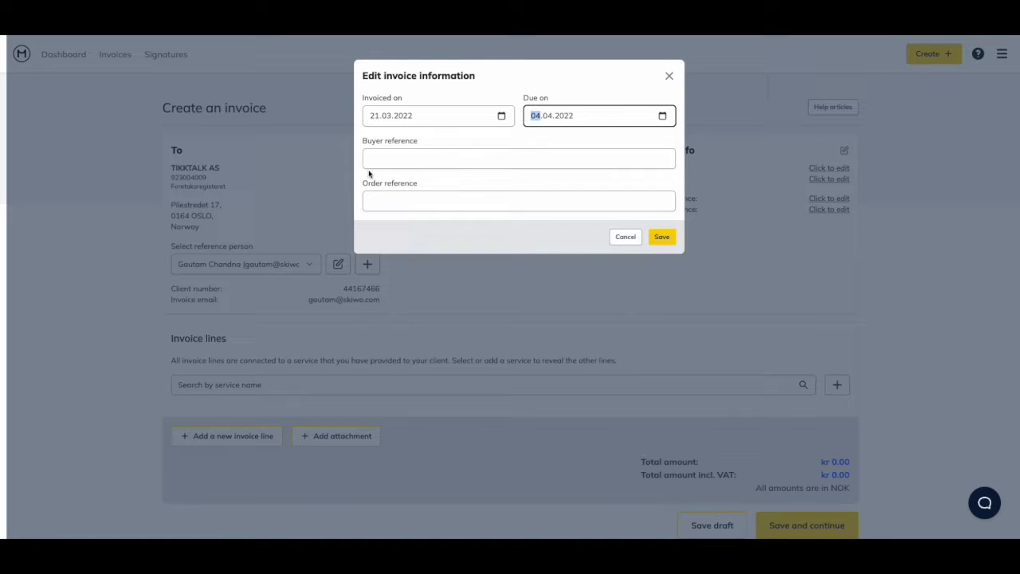
Step: Enter 123 as buyer reference, fill in the order reference, and save the invoice information
click(395, 157)
click(378, 193)
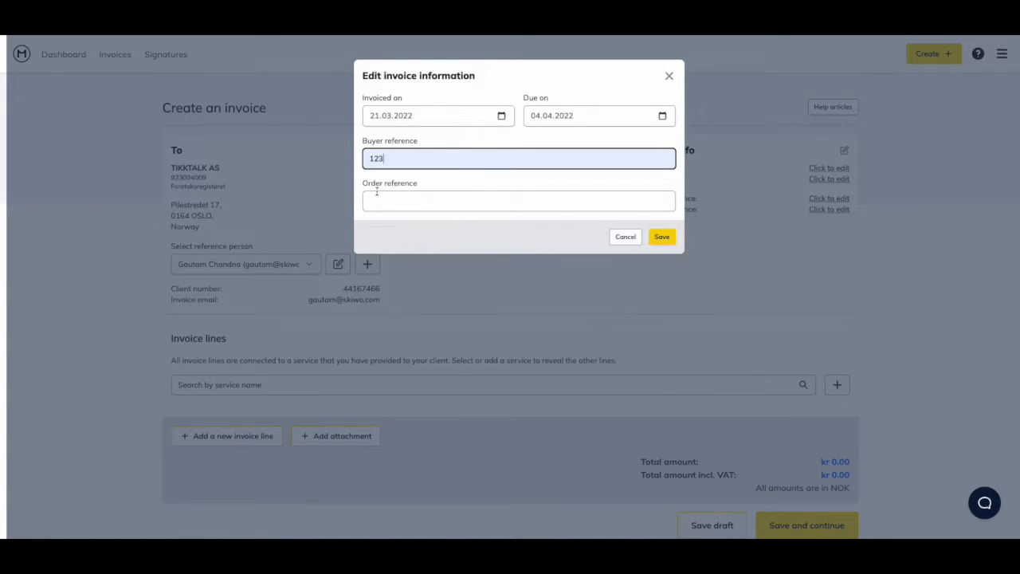
click(382, 202)
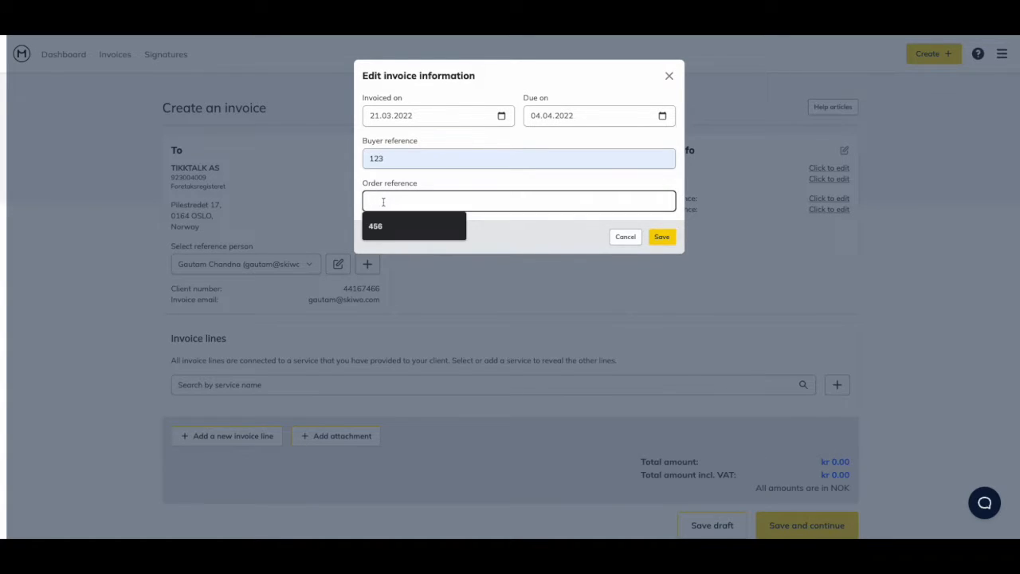
click(389, 230)
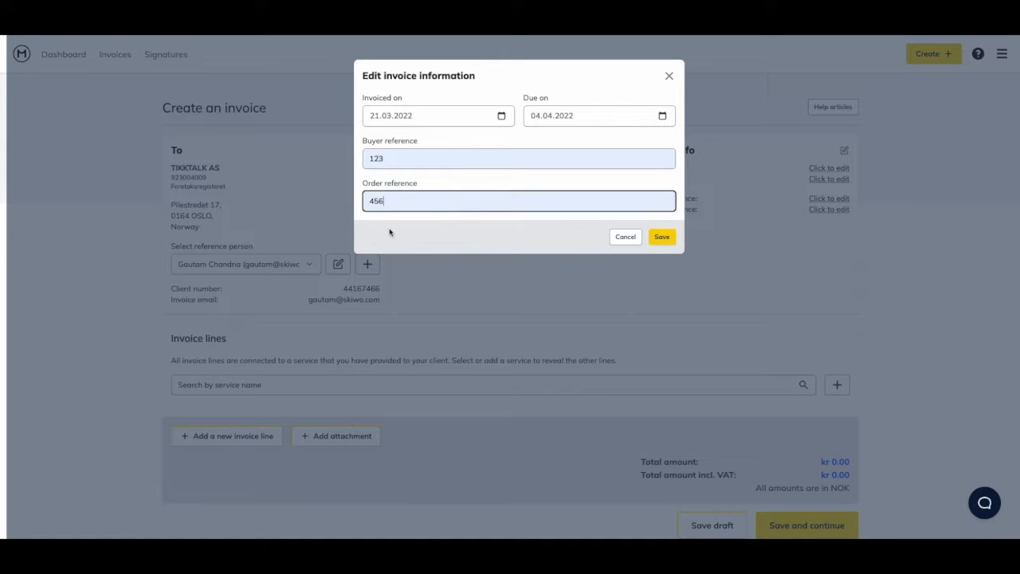
click(664, 236)
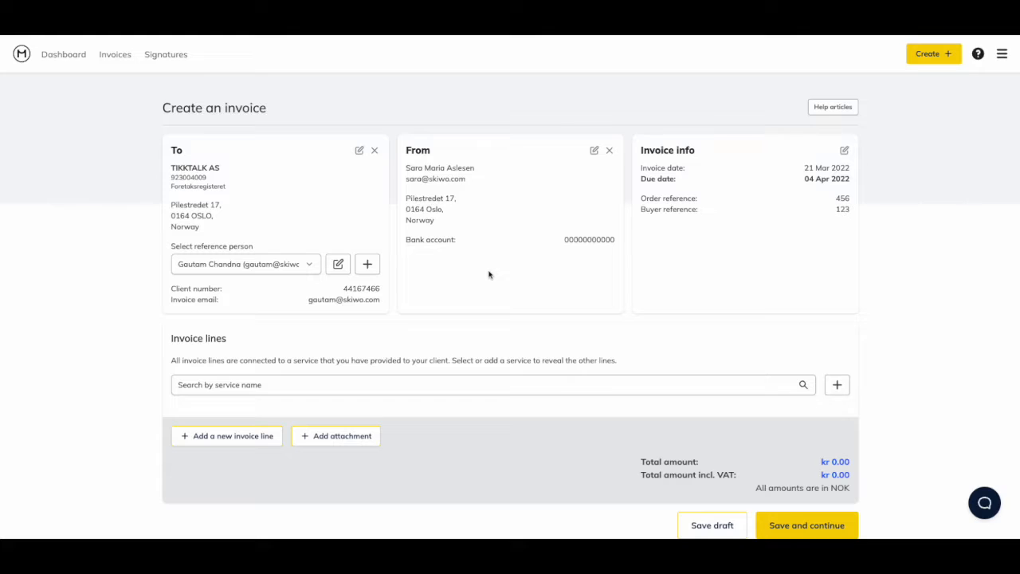
Step: Add an invoice line for the Translation service with Task as its type
scroll(489, 274, down, 1)
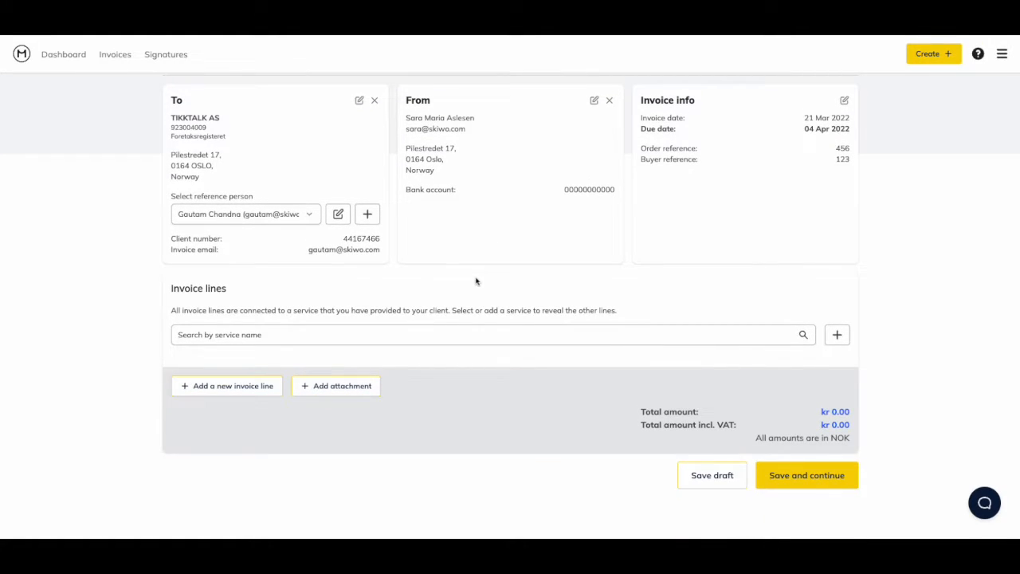
click(417, 341)
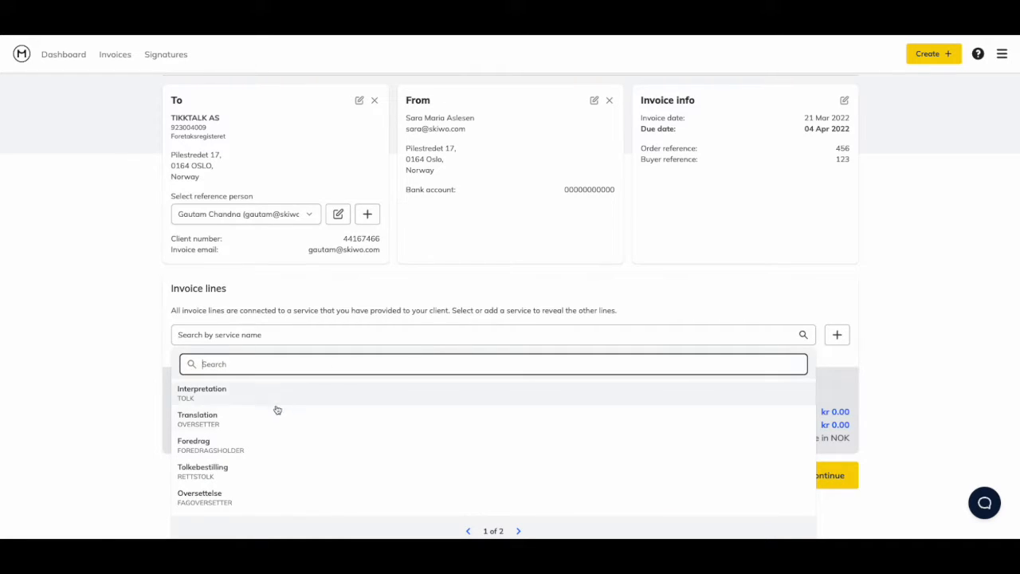
click(238, 424)
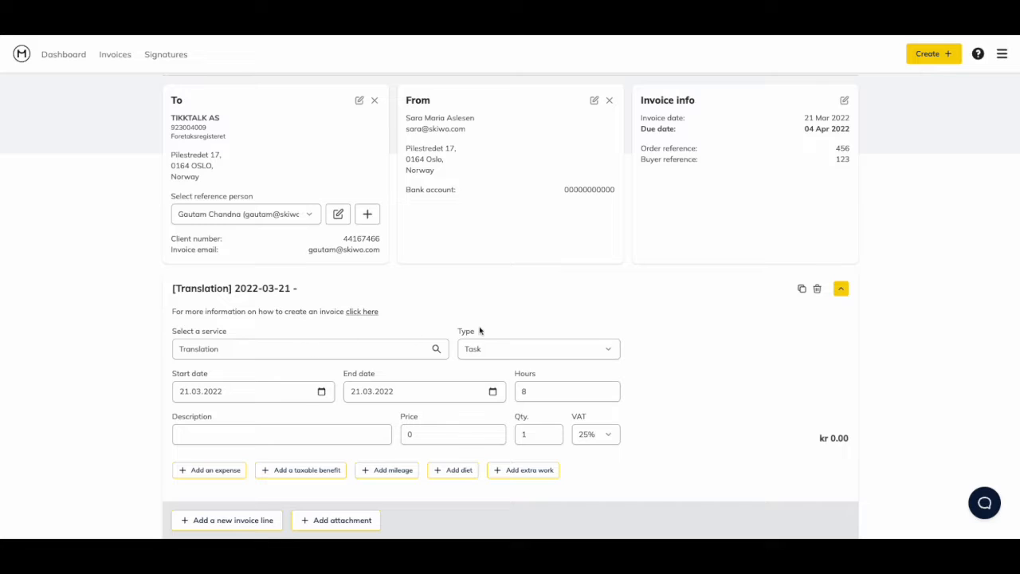
click(539, 354)
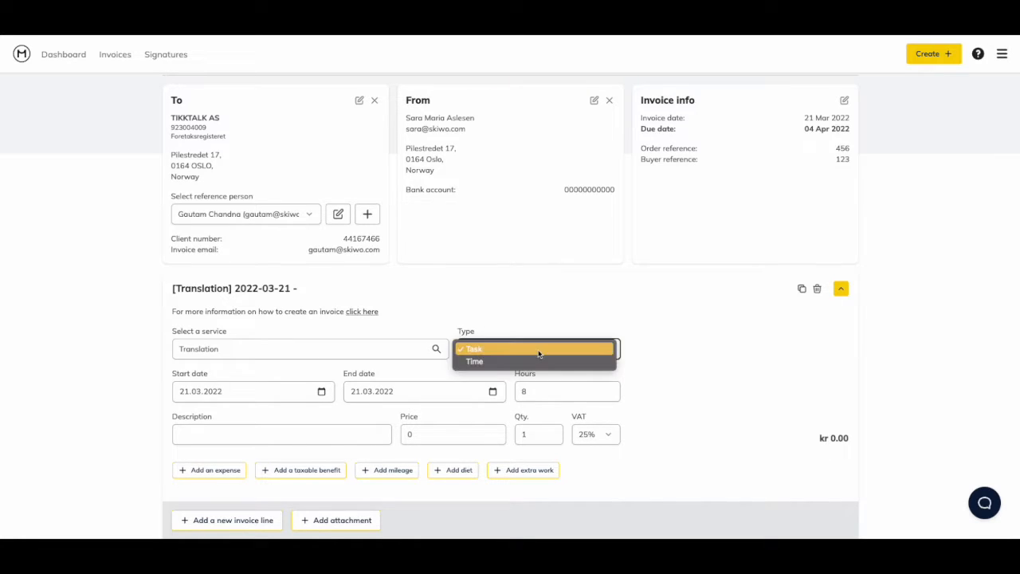
click(490, 355)
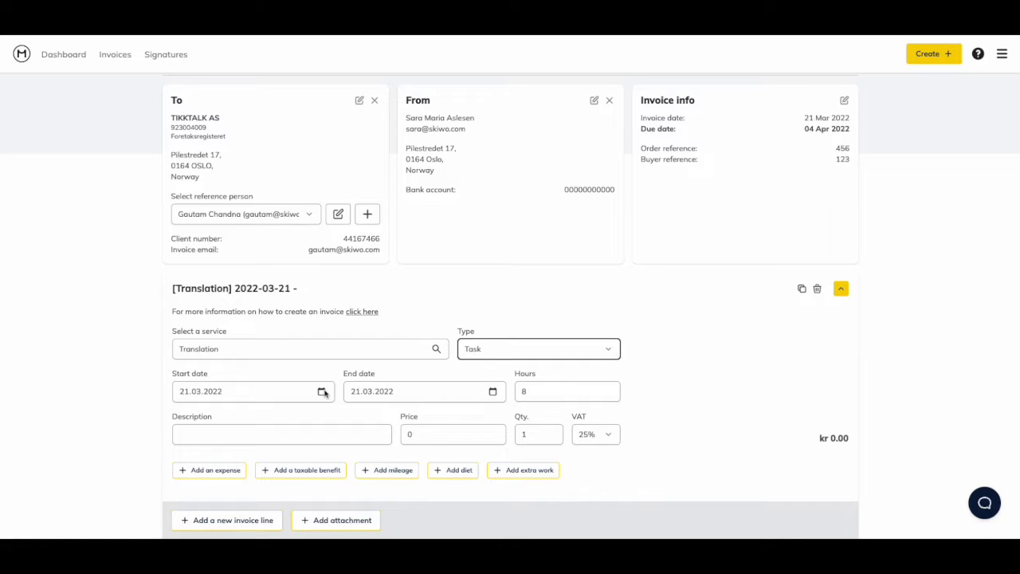
Step: Set the translation line's start date to 09.03.2022, its end date to 10.03.2022 and its hours to 3
click(322, 391)
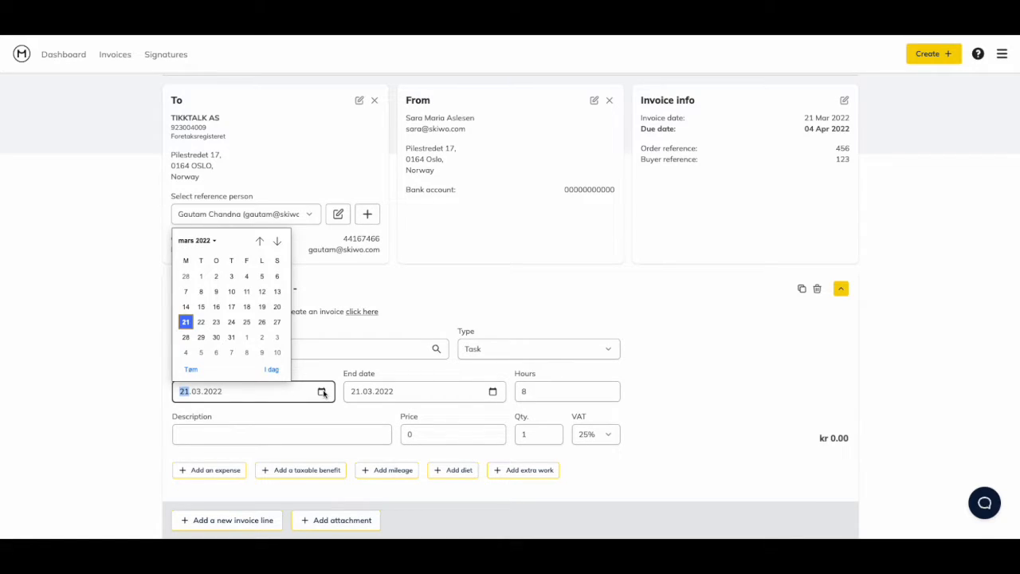
click(216, 292)
click(493, 391)
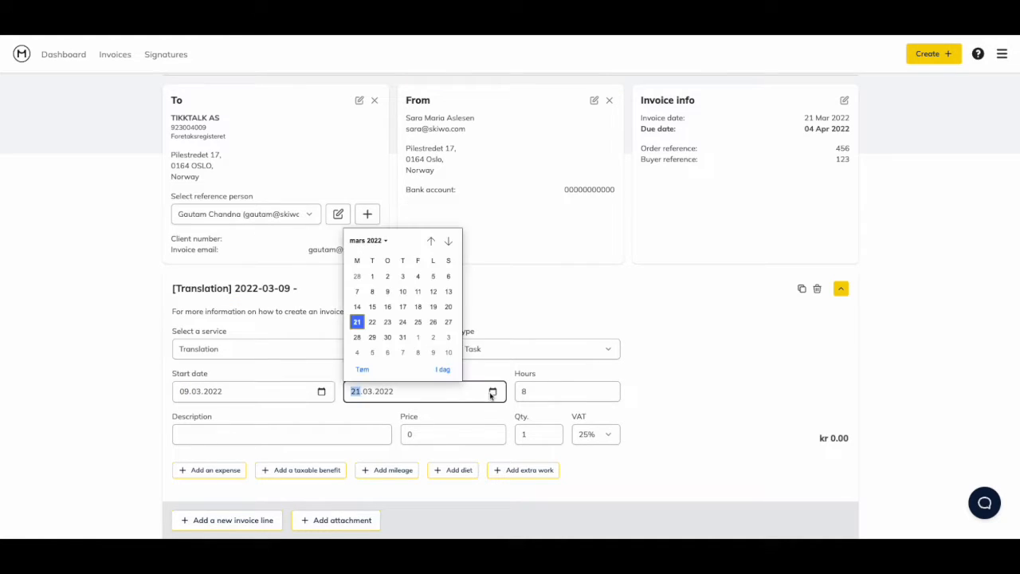
click(403, 292)
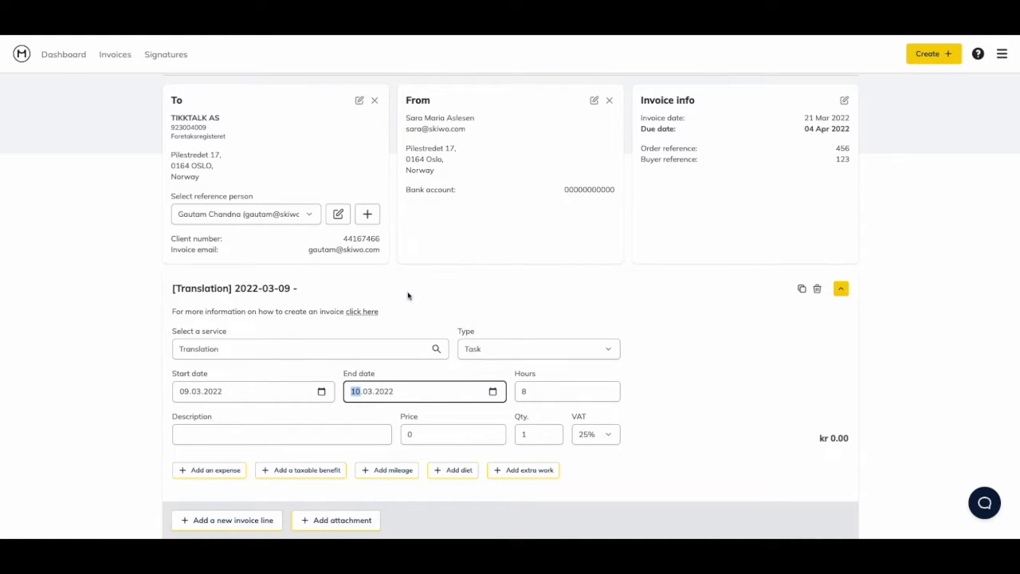
click(561, 393)
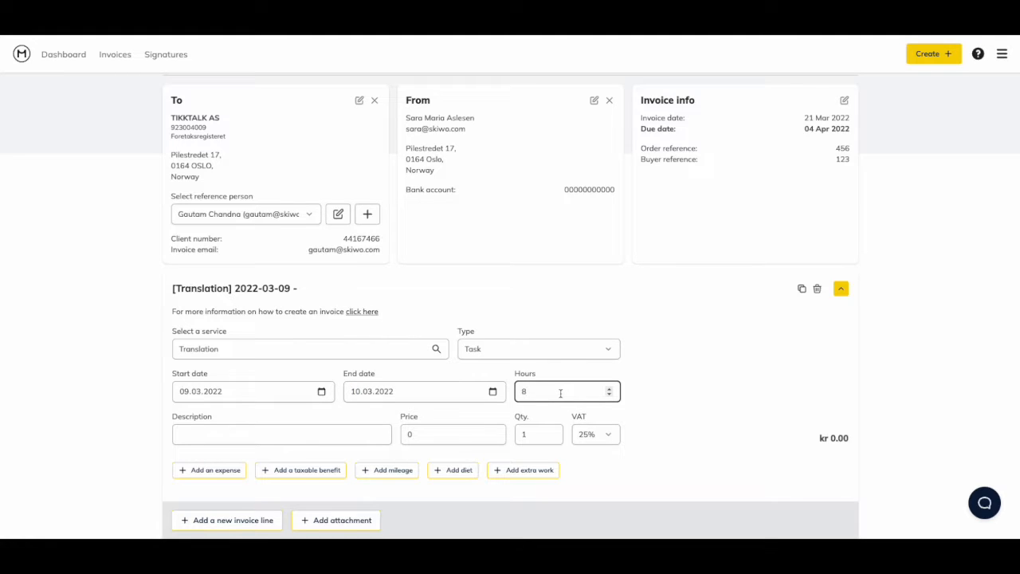
key(BackSpace)
text(3)
Step: Describe the translation line as "Translation court documents 1050 words"
click(331, 435)
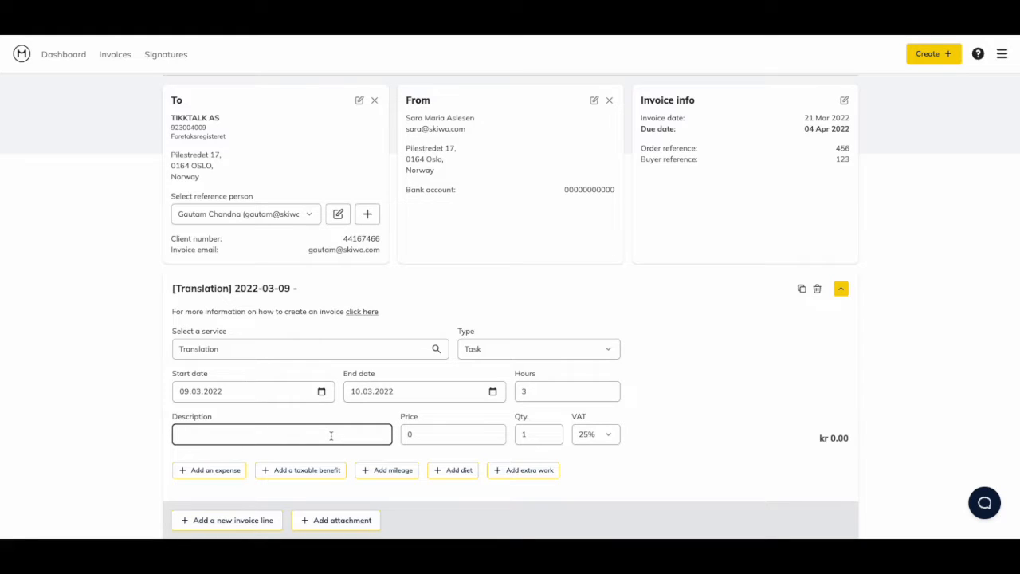
text(Translation court docu)
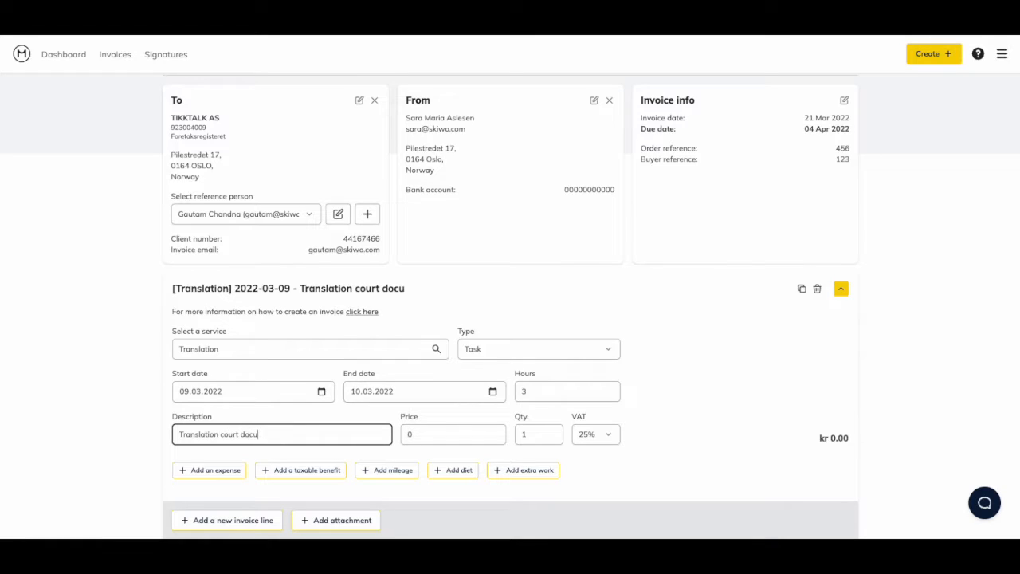
text(ments 1050 words)
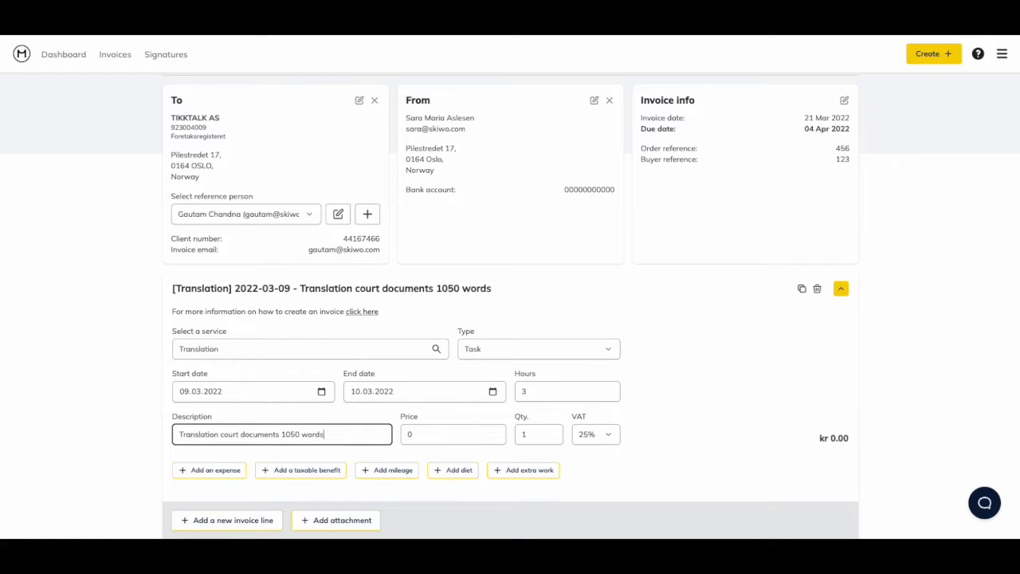
Step: Set the translation line's price to 2,50 and its quantity to 1050
click(429, 435)
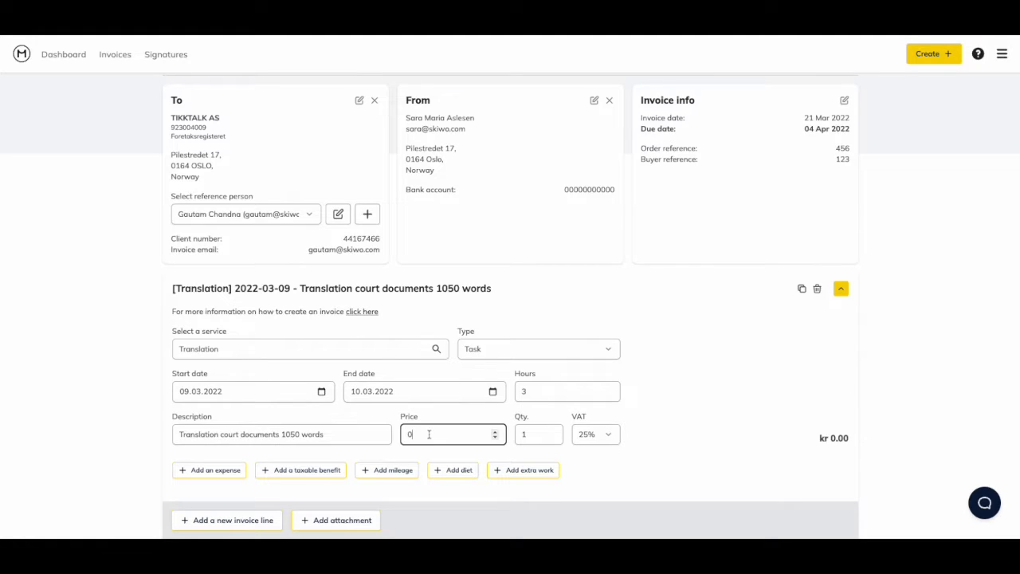
key(BackSpace)
text(2,51)
key(BackSpace)
text(0)
click(534, 435)
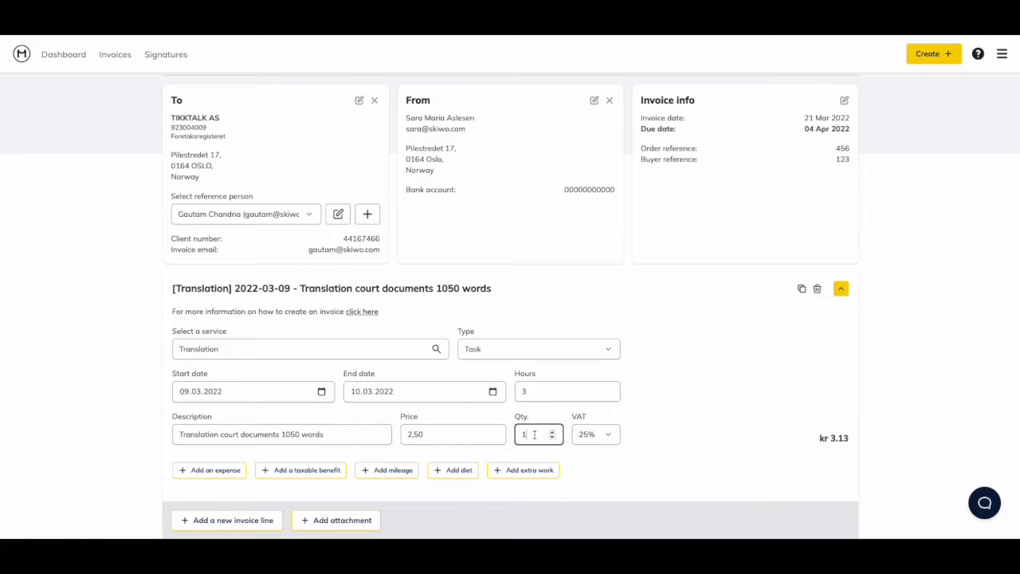
text(050)
click(826, 457)
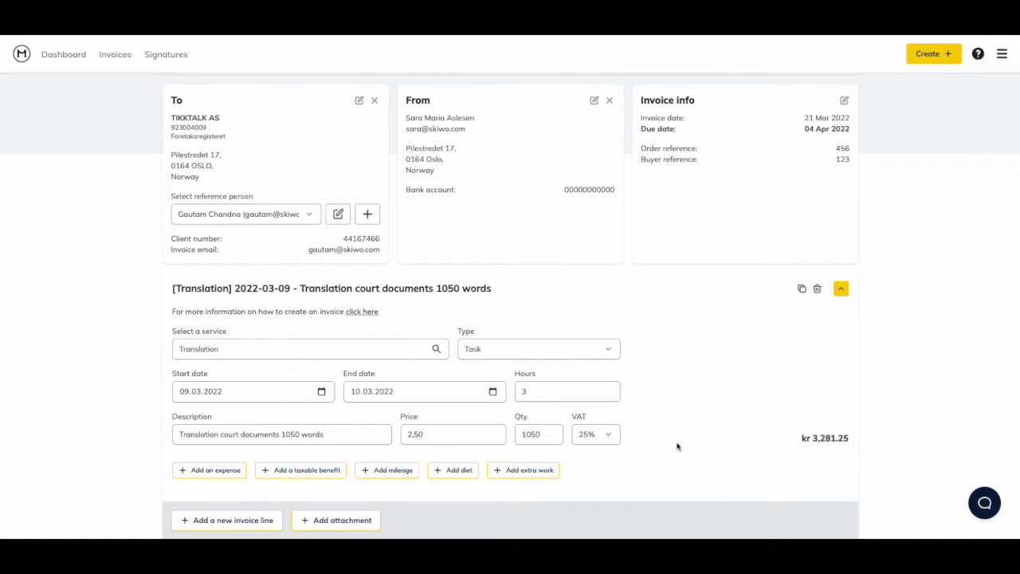
Step: Try a 0% VAT rate on the translation line and set it back to 25%
click(609, 438)
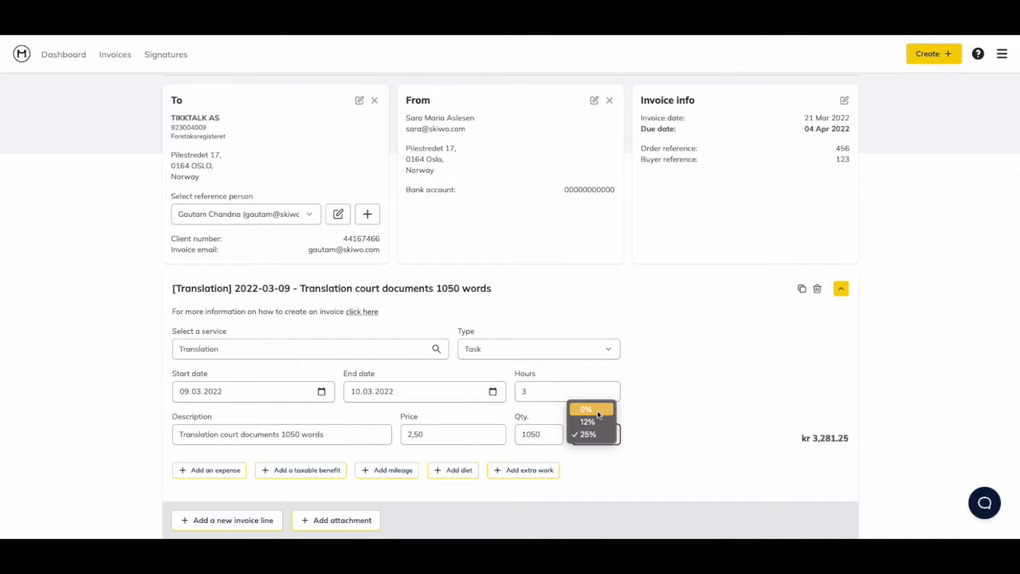
click(585, 411)
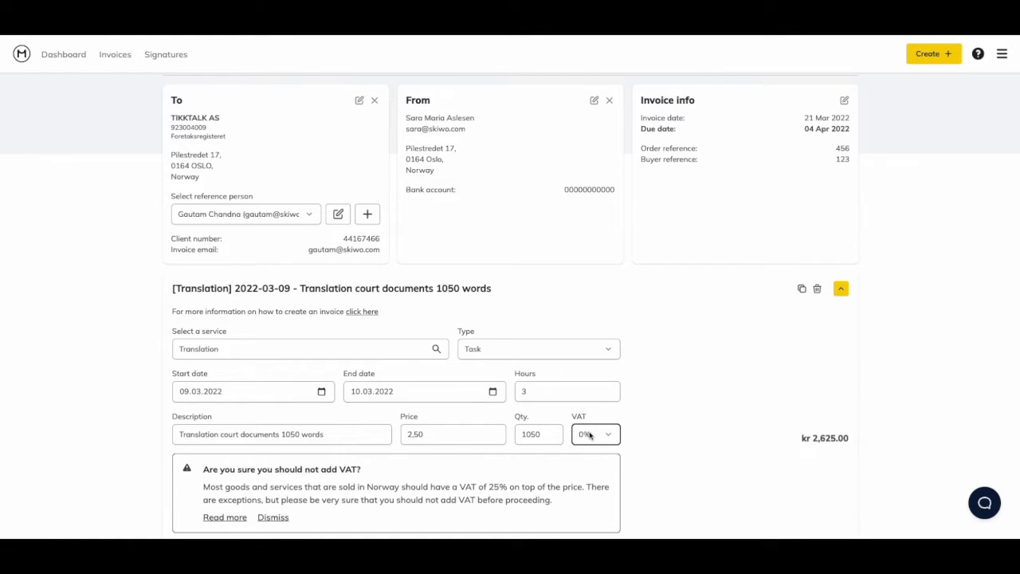
click(591, 436)
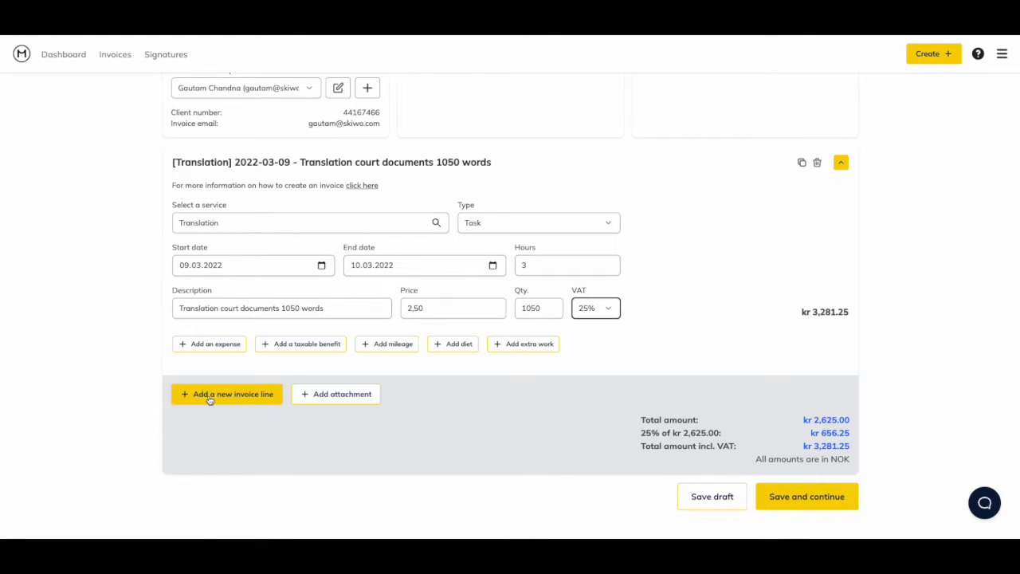
Step: Add a second invoice line for the Interpretation service and set its type to Time
click(210, 400)
scroll(210, 398, down, 1)
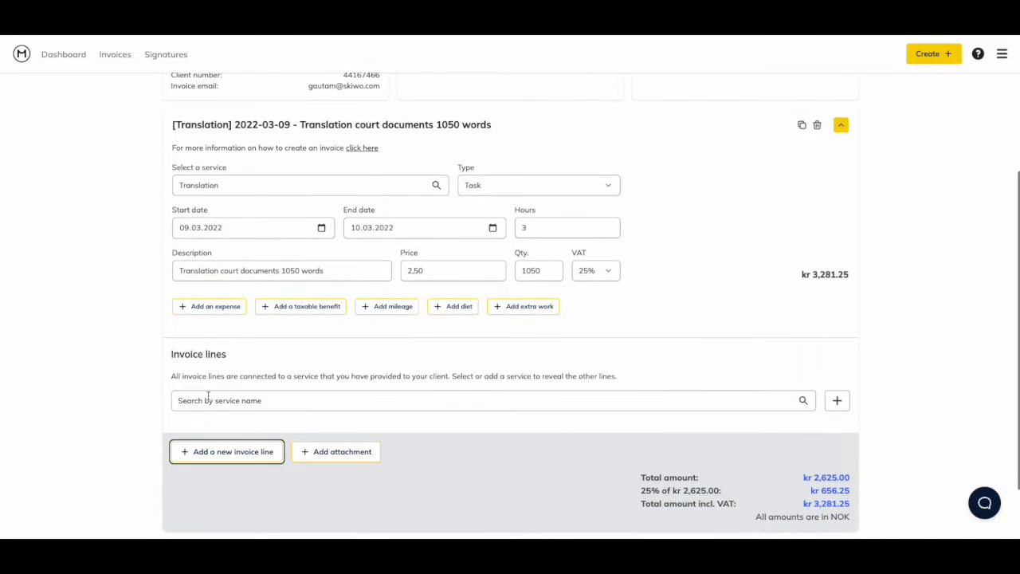
click(210, 398)
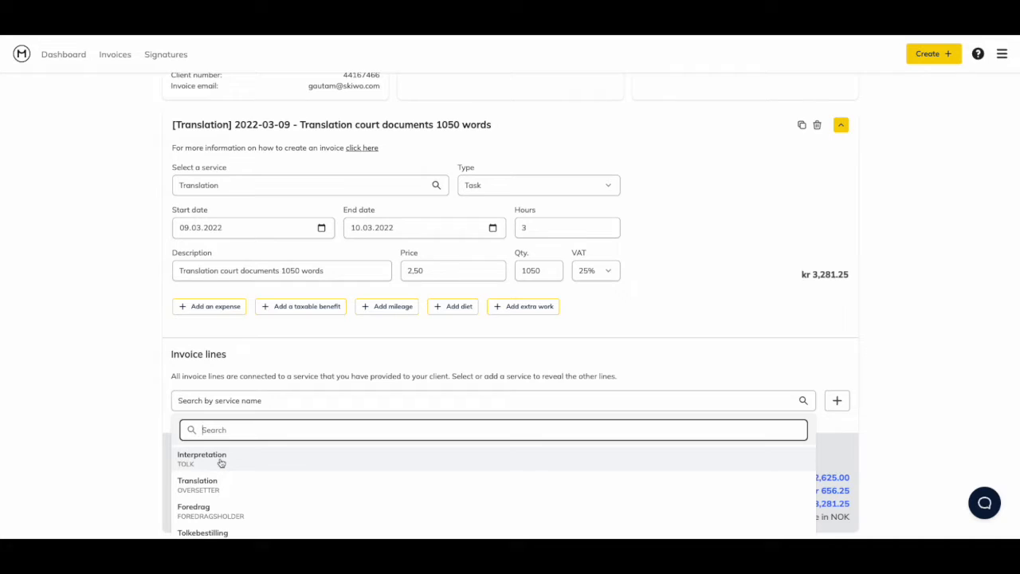
click(221, 463)
click(194, 451)
click(479, 323)
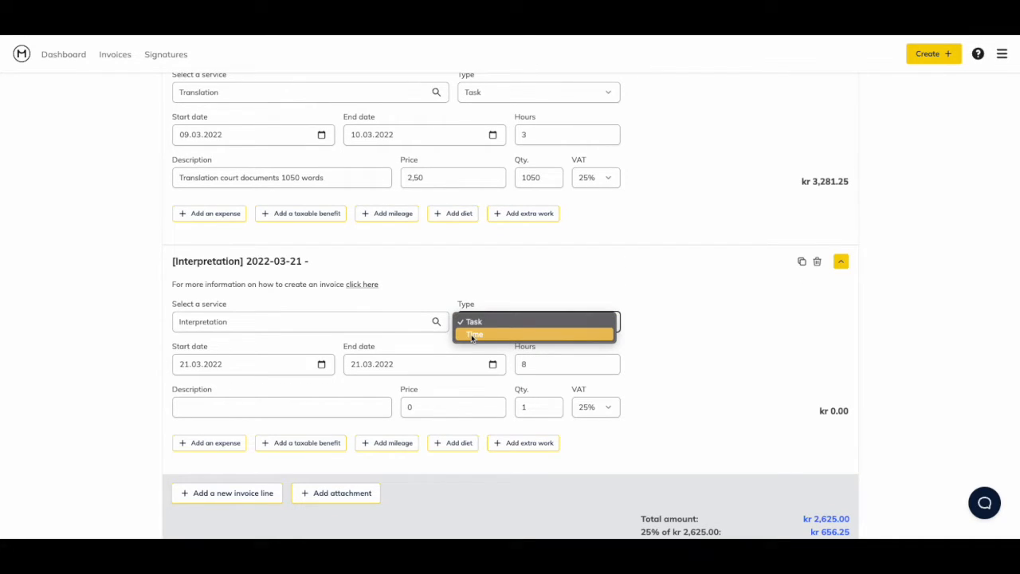
click(472, 336)
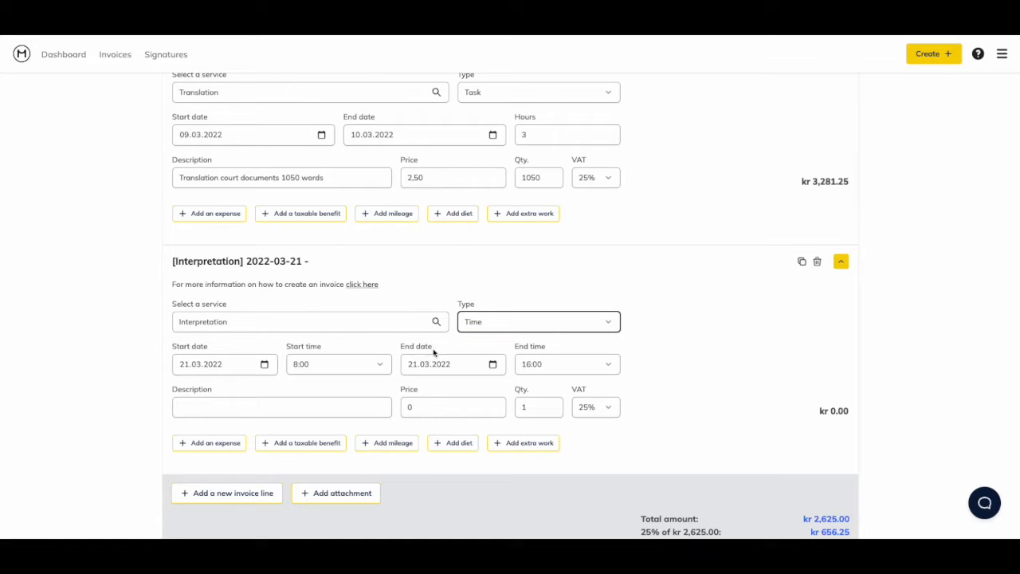
Step: Set the interpretation line's start date to 15.03.2022 and its start time to 10:00
click(264, 365)
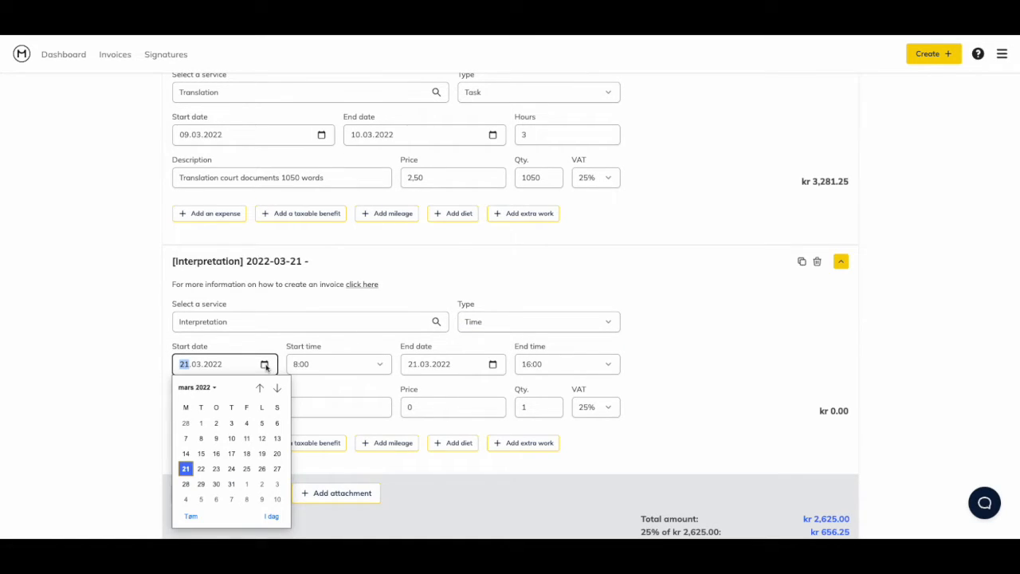
click(201, 454)
click(376, 366)
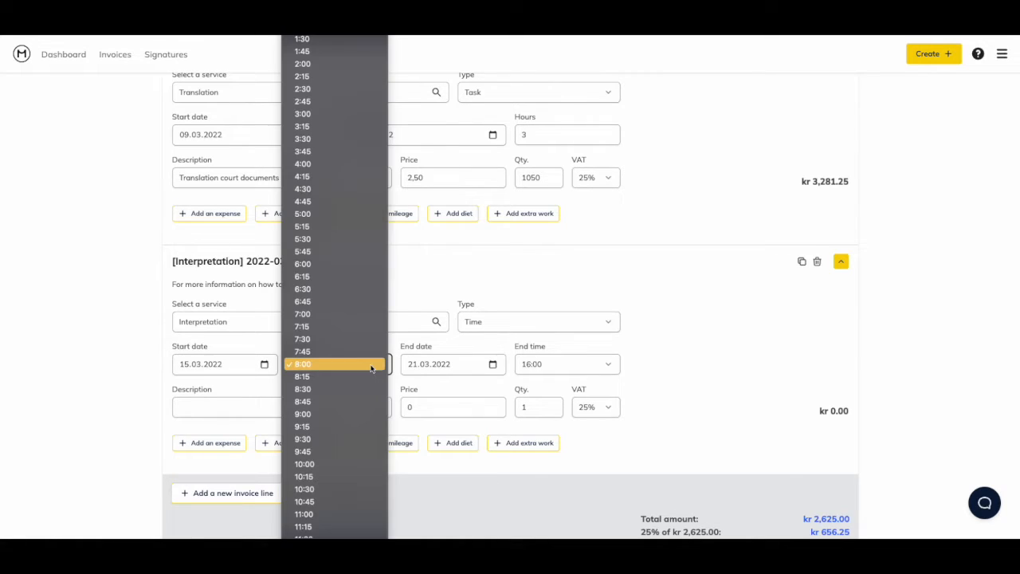
click(345, 463)
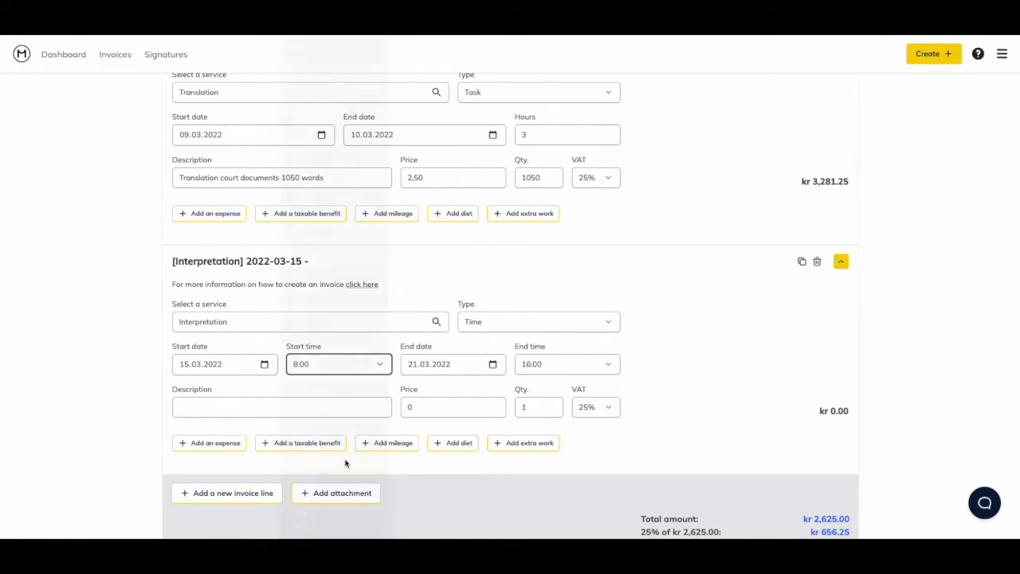
Step: Set the interpretation line's end date to 15.03.2022 and its end time to 14:00
click(454, 368)
click(493, 364)
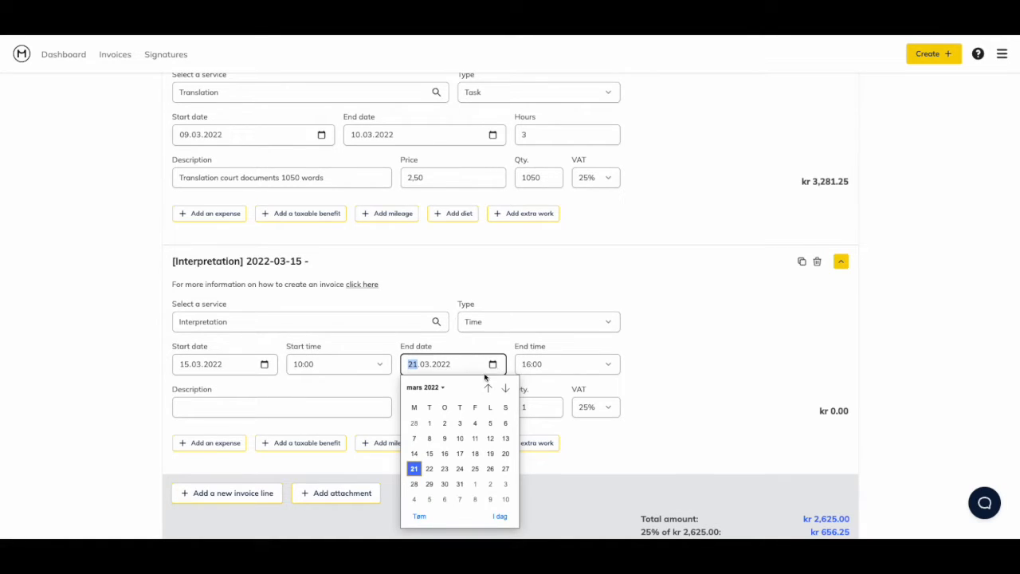
click(430, 454)
click(611, 365)
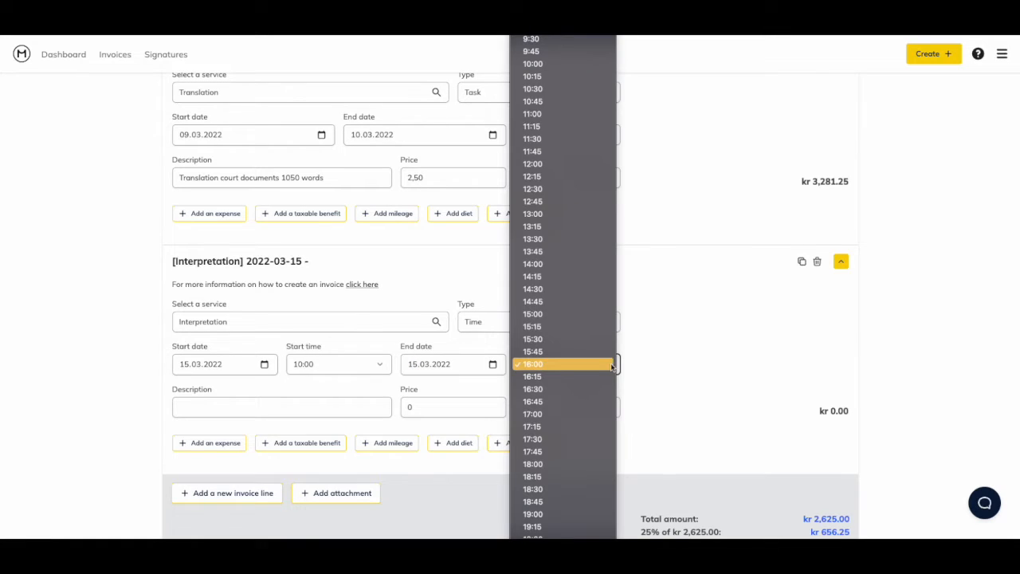
click(590, 266)
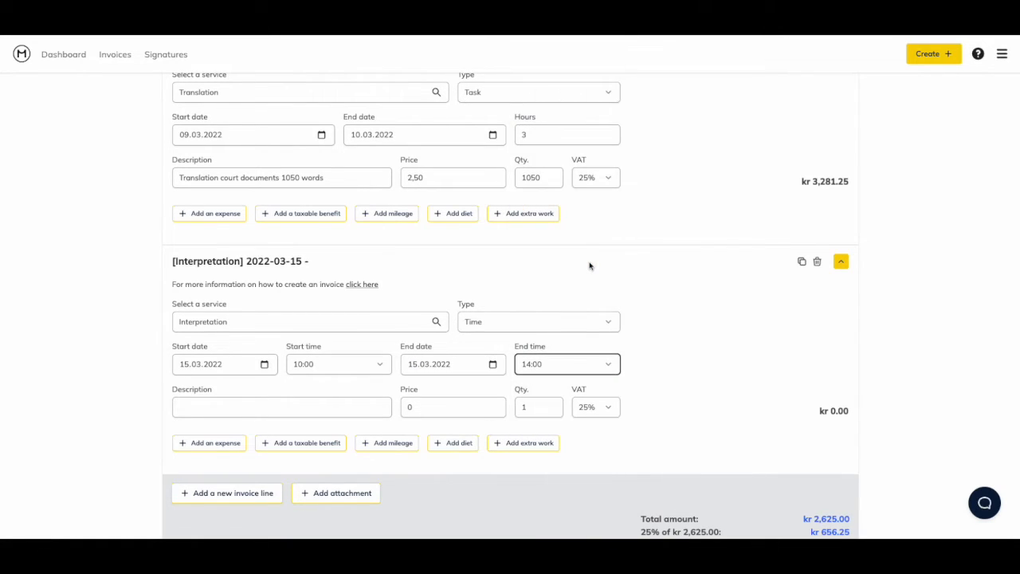
Step: Enter "Interpretation court case" as the interpretation line's description
click(225, 406)
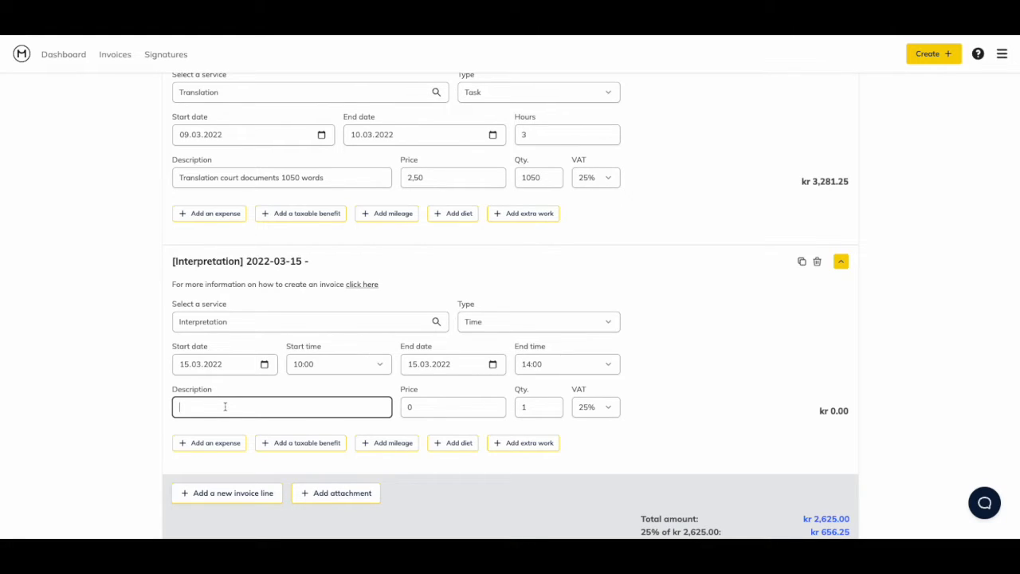
text(Interpretation court )
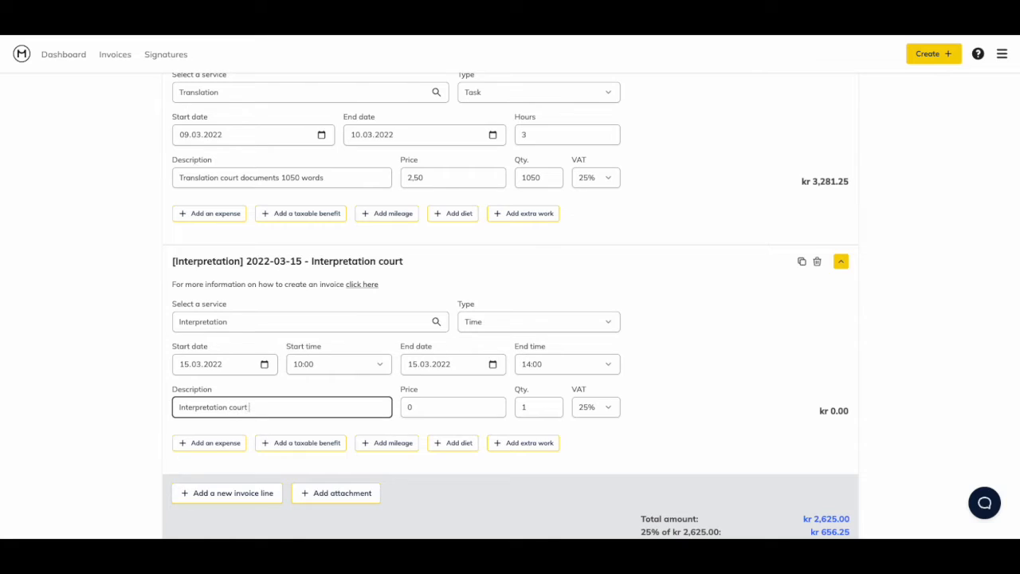
text(case)
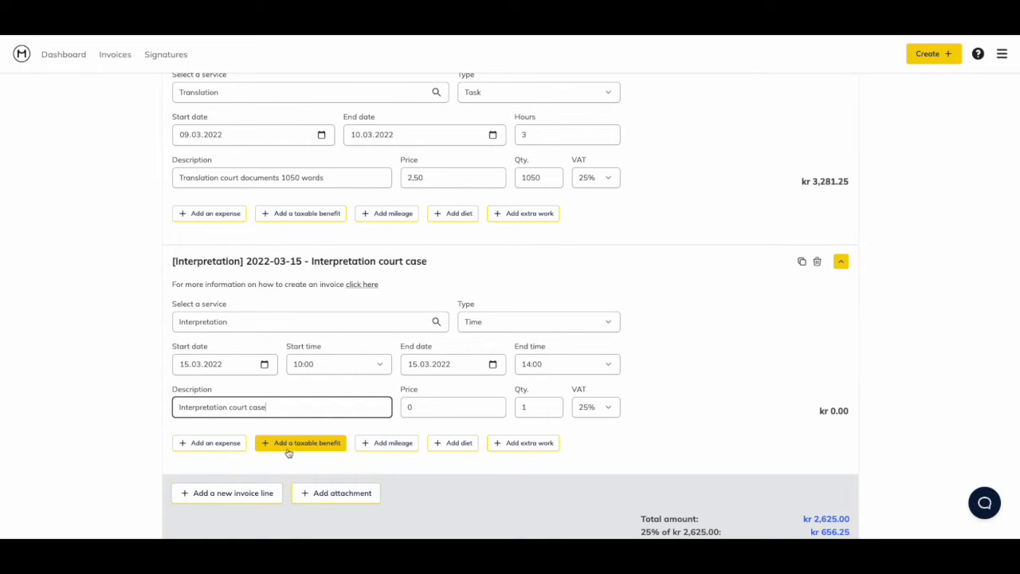
Step: Set the interpretation line's price to 650 and its quantity to 4
click(434, 408)
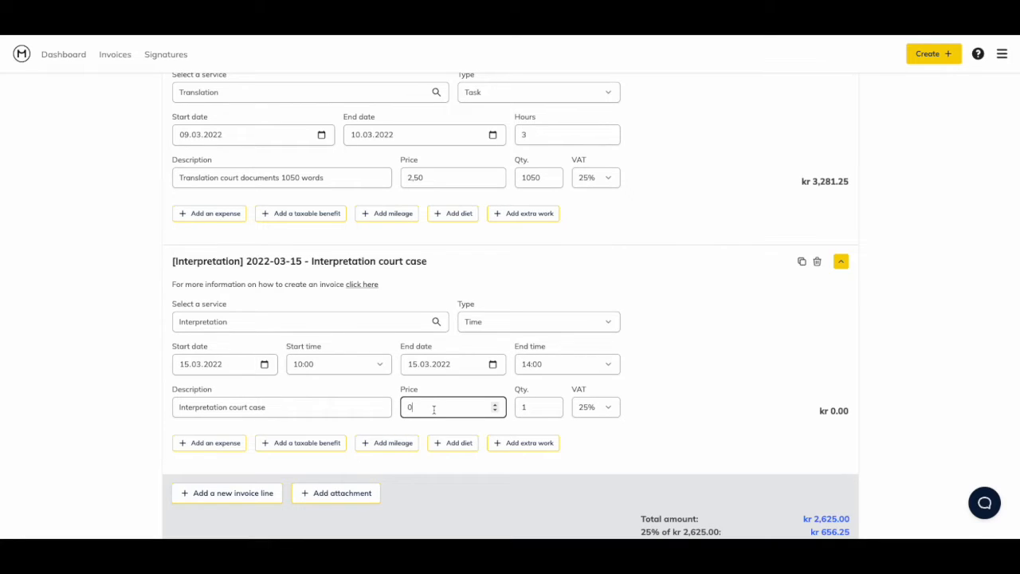
key(BackSpace)
text(650)
click(533, 406)
key(BackSpace)
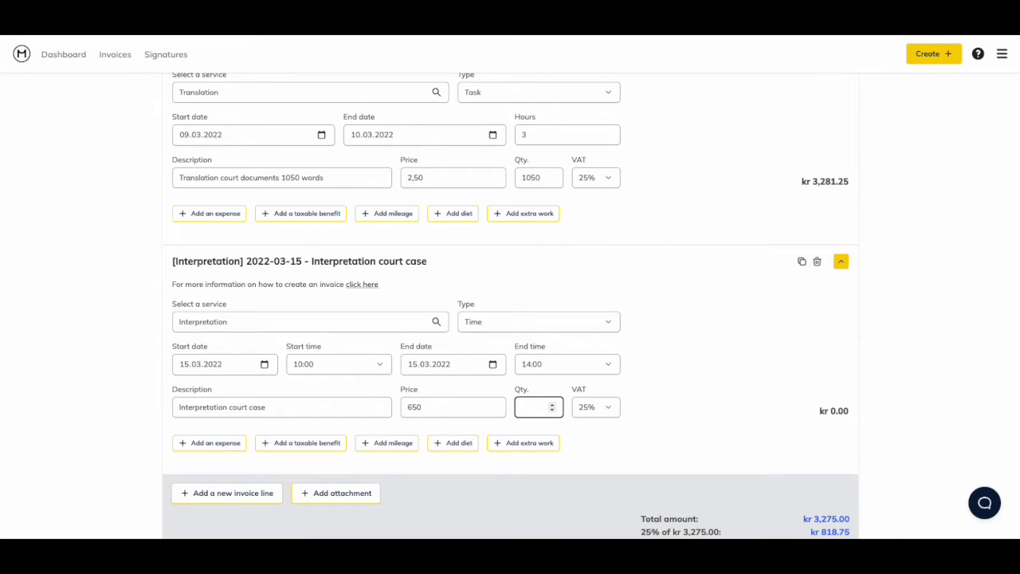
text(4)
Step: Add an expense to the interpretation line with the purpose "Train Oslo-Lillehammer" and a price of 650
scroll(634, 373, down, 1)
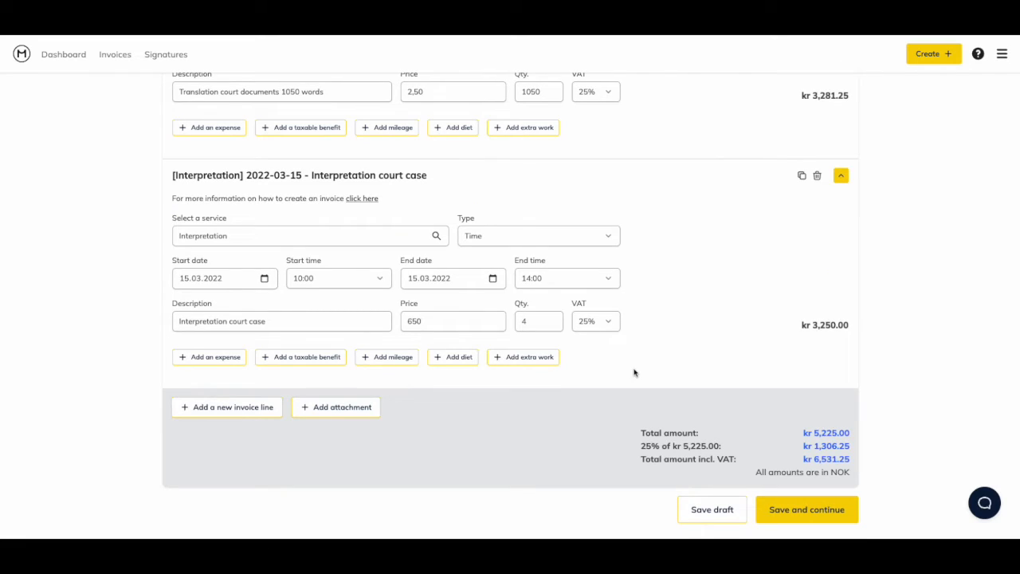
click(217, 358)
click(271, 436)
text(T)
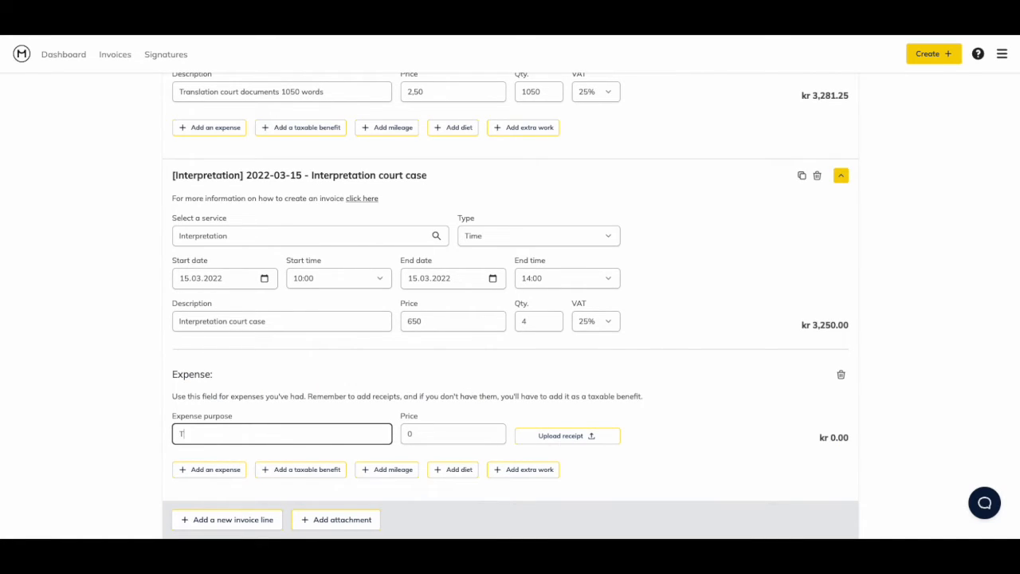
text(rain Oslo-Lillehammer)
click(444, 431)
text(650)
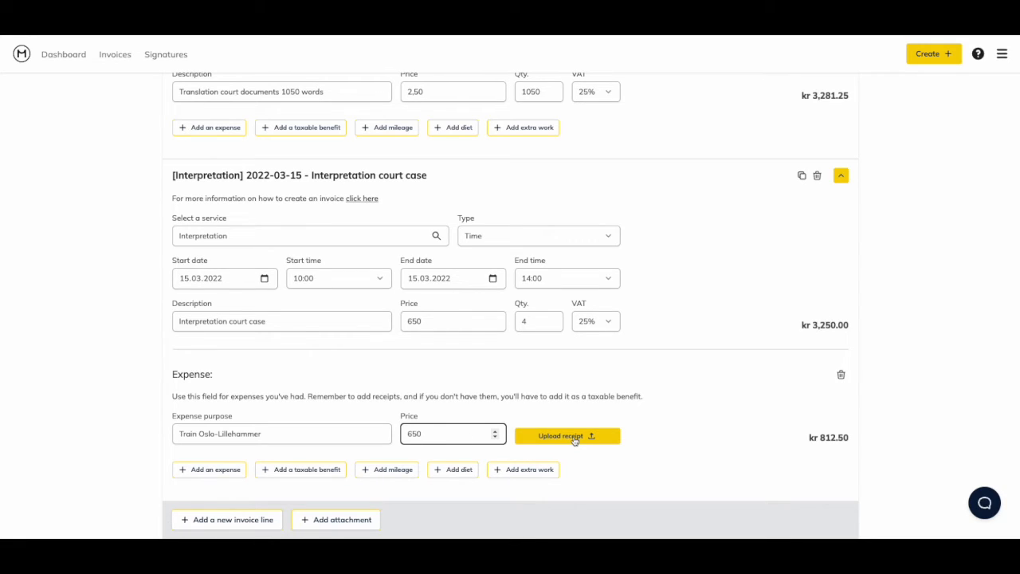
Step: Upload a receipt file for the train expense and check it among the uploaded files
click(574, 439)
double_click(399, 217)
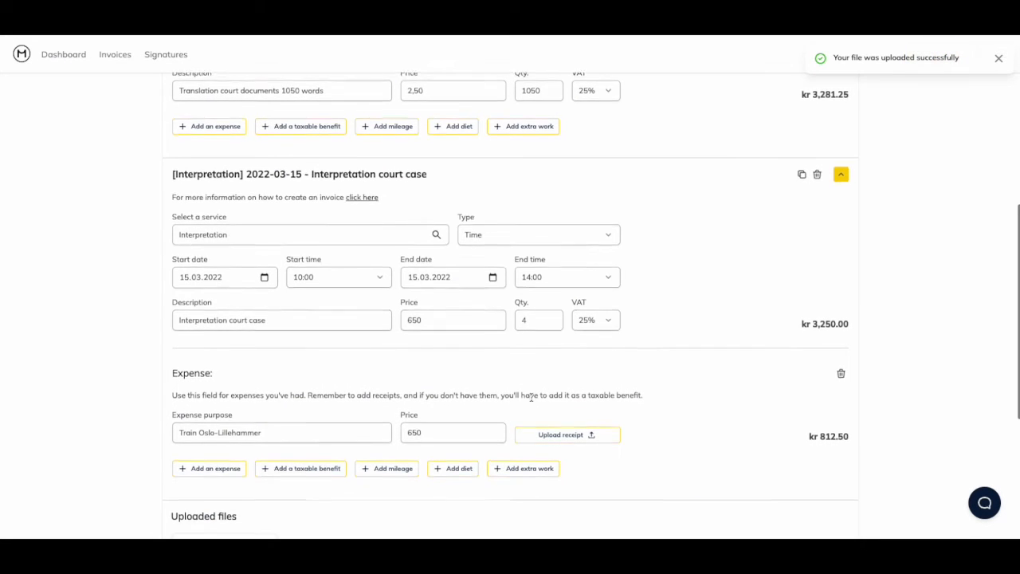
scroll(531, 396, down, 3)
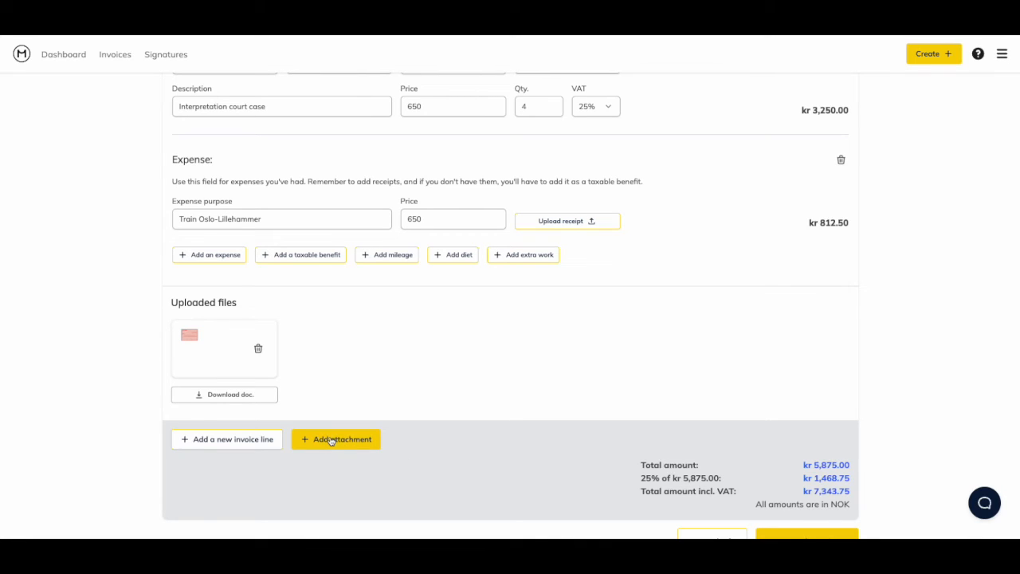
Step: Save the invoice, continue to its draft summary and review the cost and payout breakdown
scroll(683, 326, down, 1)
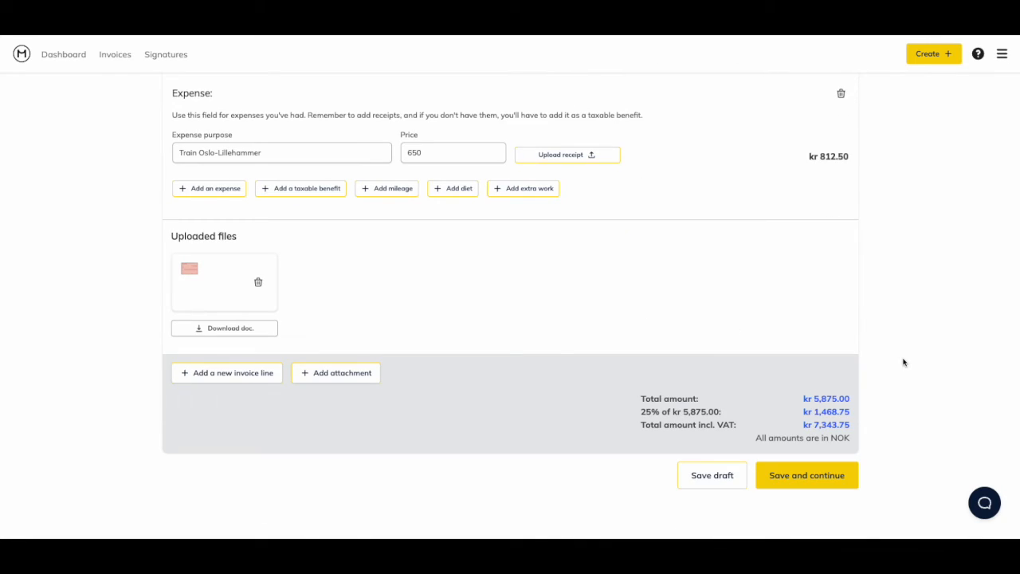
click(818, 484)
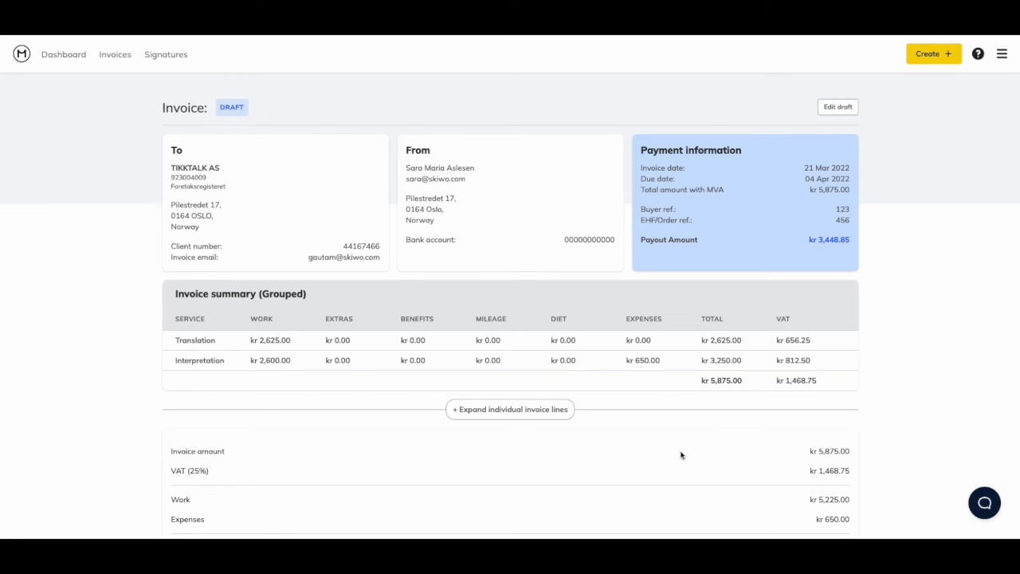
scroll(645, 452, down, 2)
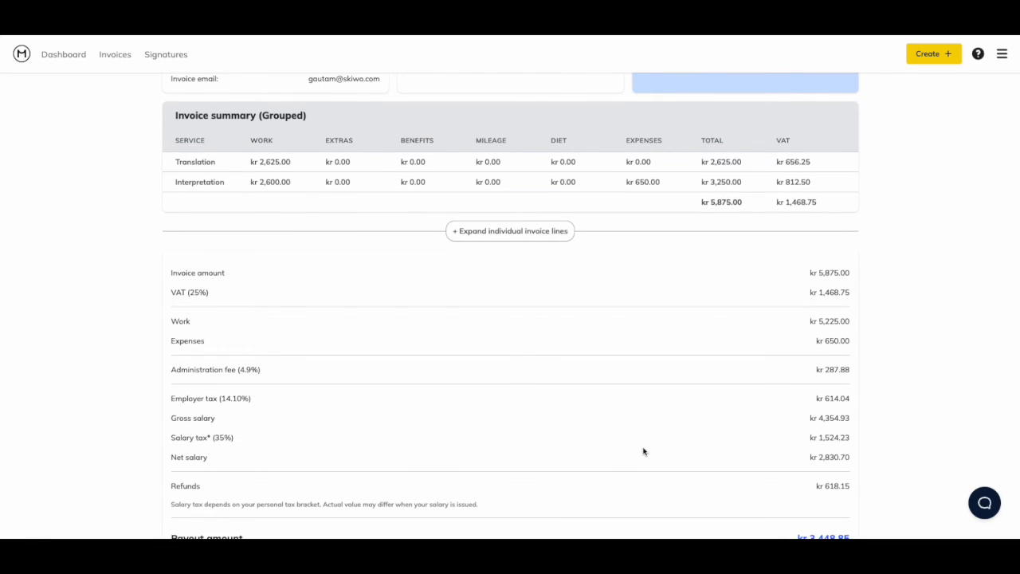
scroll(644, 452, down, 2)
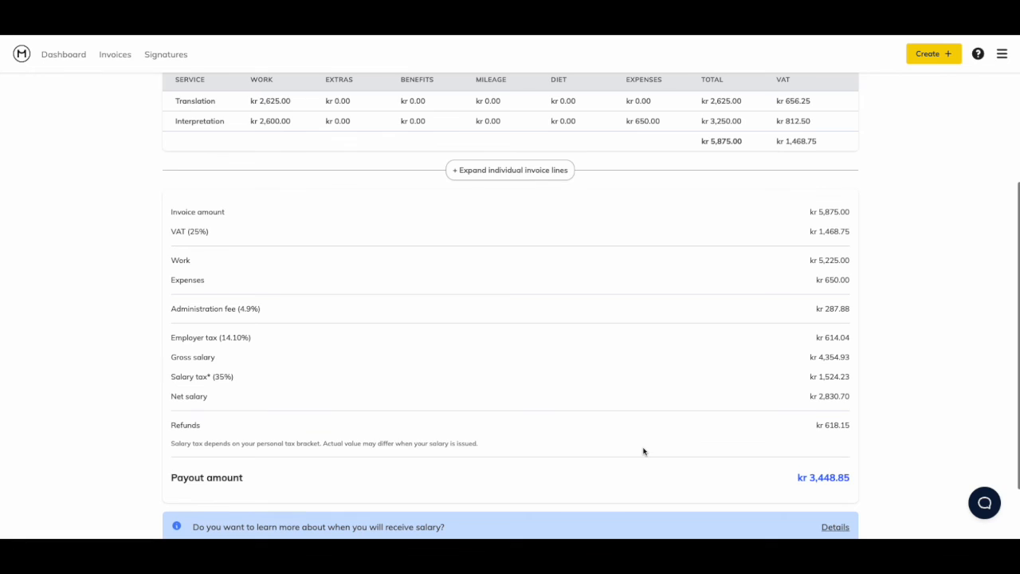